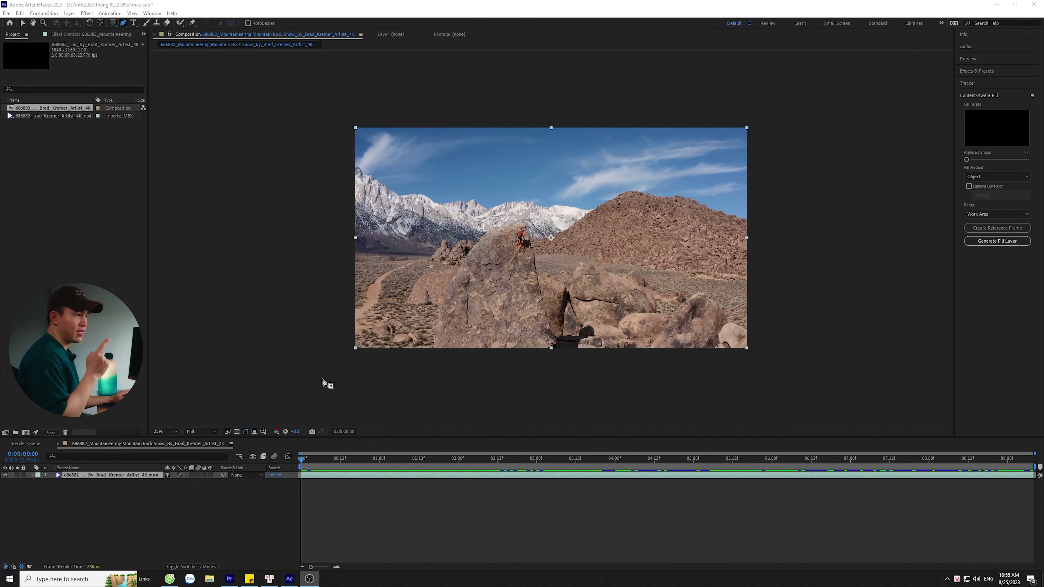
Draw a closed mask around the climber's large rock, tracing both sides and closing it below the frame's lower edge.
{"action": "left_click", "coordinate": [435, 349]}
{"action": "left_click", "coordinate": [440, 312]}
{"action": "left_click", "coordinate": [446, 295]}
{"action": "left_click", "coordinate": [454, 276]}
{"action": "left_click", "coordinate": [468, 254]}
{"action": "scroll", "coordinate": [485, 224], "scroll_direction": "up", "scroll_amount": 2}
{"action": "left_click", "coordinate": [564, 227]}
{"action": "left_click", "coordinate": [571, 237]}
{"action": "left_click", "coordinate": [580, 256]}
{"action": "left_click", "coordinate": [591, 302]}
{"action": "left_click", "coordinate": [596, 334]}
{"action": "left_click_drag", "start_coordinate": [613, 405], "coordinate": [589, 193]}
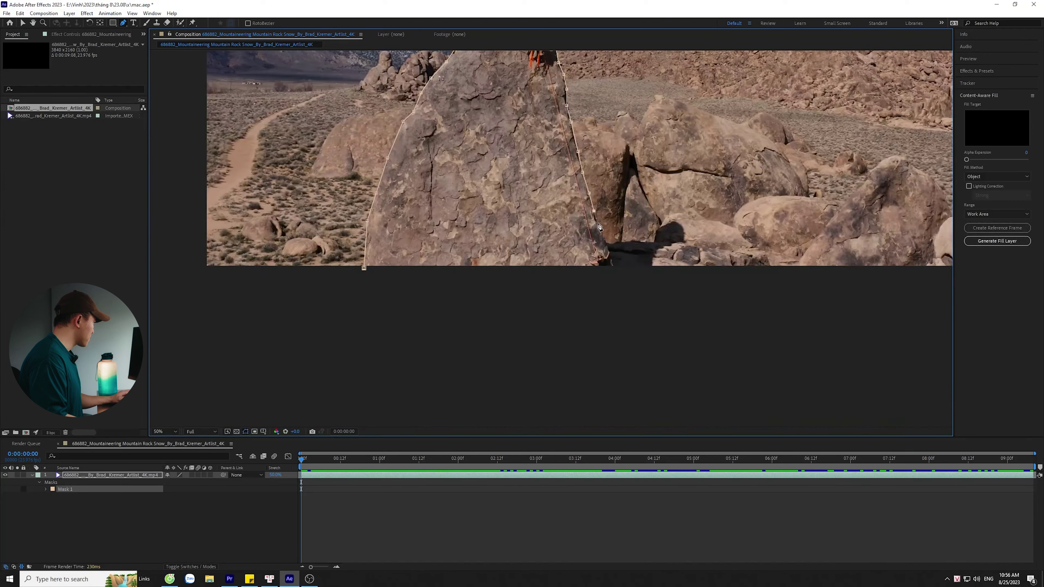
{"action": "left_click", "coordinate": [615, 272]}
{"action": "left_click", "coordinate": [364, 267]}
Expand the rock mask's properties and enable Mask Path keyframing at 0:00:00:00.
{"action": "scroll", "coordinate": [559, 368], "scroll_direction": "down", "scroll_amount": 2}
{"action": "left_click", "coordinate": [46, 490]}
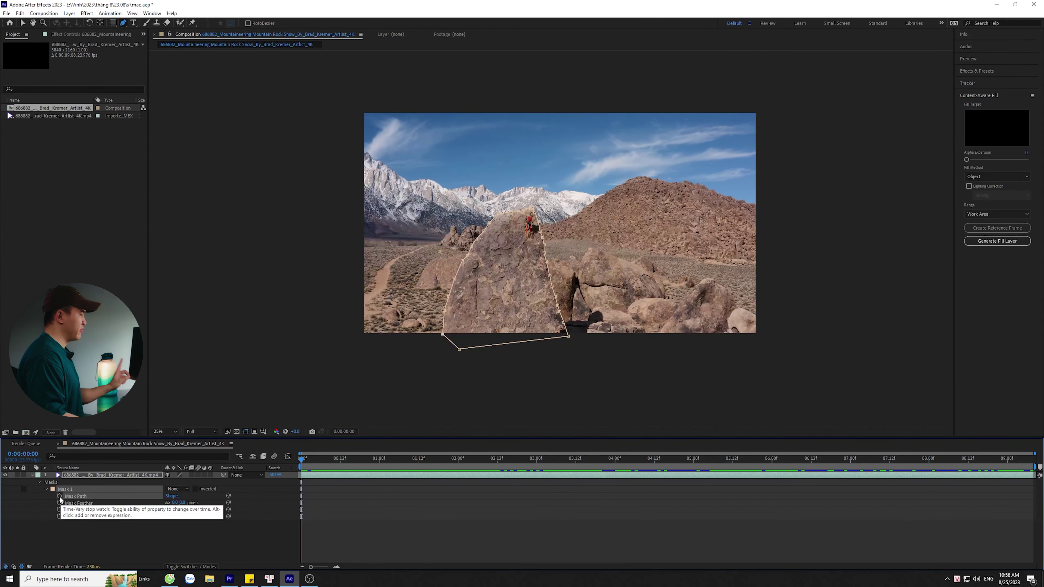
{"action": "left_click", "coordinate": [60, 496]}
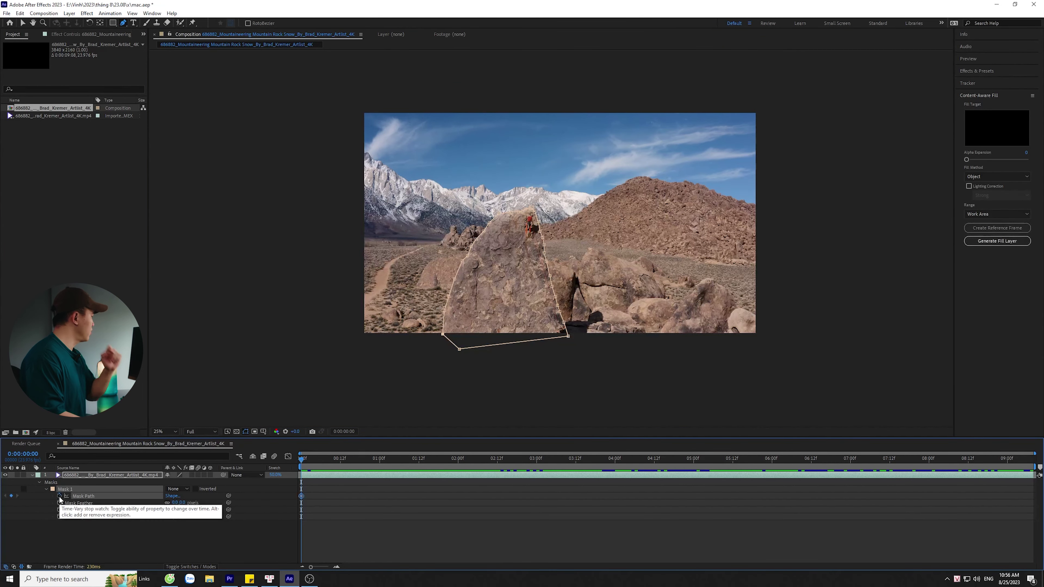
At 0:00:09:07, move and reshape the mask so its points follow the rock's outline.
{"action": "left_click_drag", "start_coordinate": [516, 462], "coordinate": [1033, 458]}
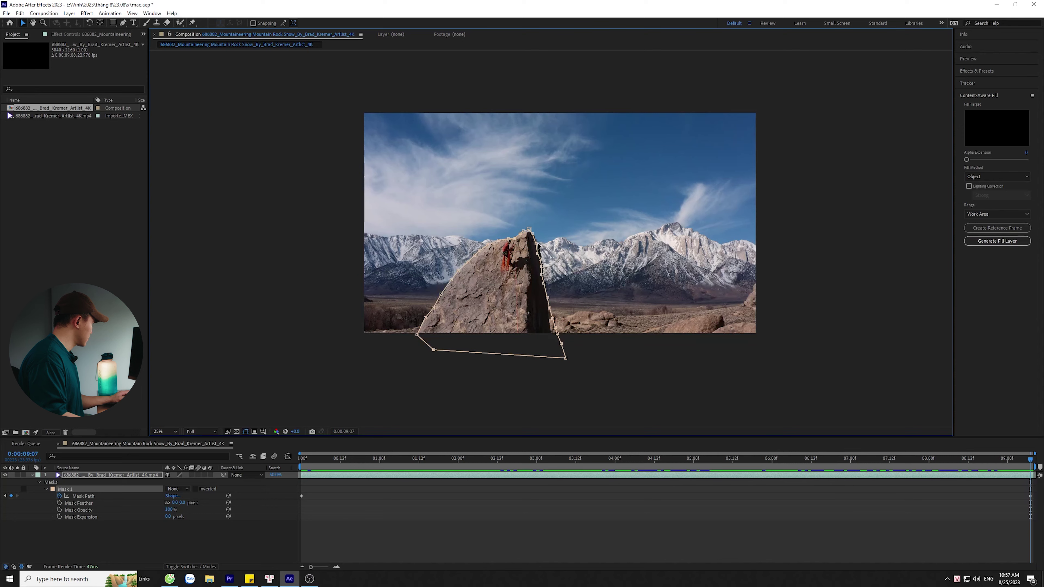
{"action": "left_click_drag", "start_coordinate": [537, 253], "coordinate": [541, 247]}
{"action": "left_click_drag", "start_coordinate": [553, 319], "coordinate": [549, 316]}
{"action": "left_click_drag", "start_coordinate": [555, 328], "coordinate": [550, 327]}
{"action": "left_click_drag", "start_coordinate": [557, 333], "coordinate": [552, 332]}
{"action": "scroll", "coordinate": [446, 322], "scroll_direction": "up", "scroll_amount": 2}
{"action": "left_click_drag", "start_coordinate": [618, 146], "coordinate": [623, 148]}
{"action": "left_click_drag", "start_coordinate": [613, 138], "coordinate": [614, 143]}
{"action": "scroll", "coordinate": [454, 356], "scroll_direction": "down", "scroll_amount": 2}
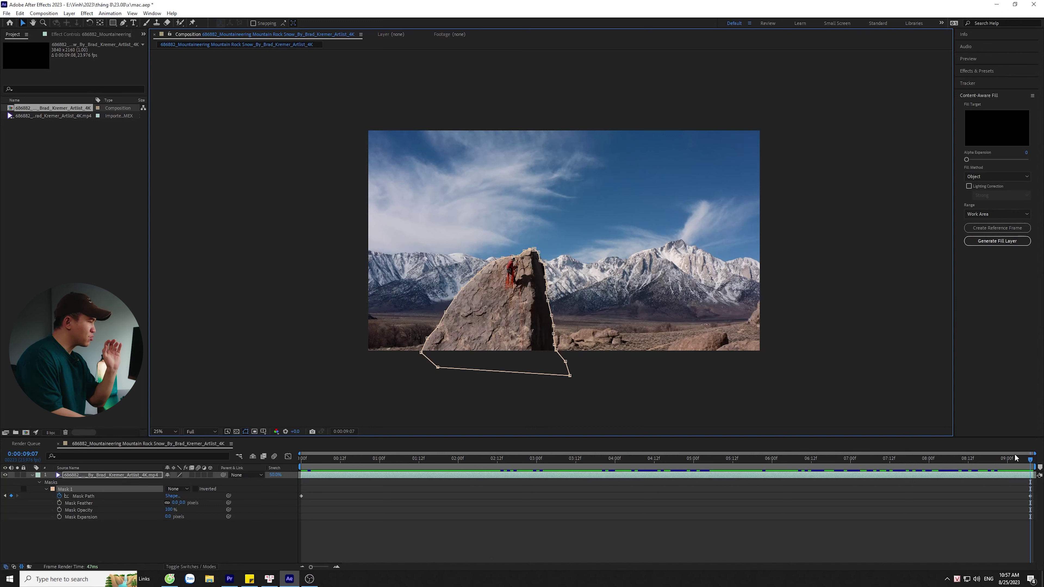
Scrub from the last keyframe to the start and into the middle of the clip to check the mask's fit.
{"action": "left_click", "coordinate": [1030, 462]}
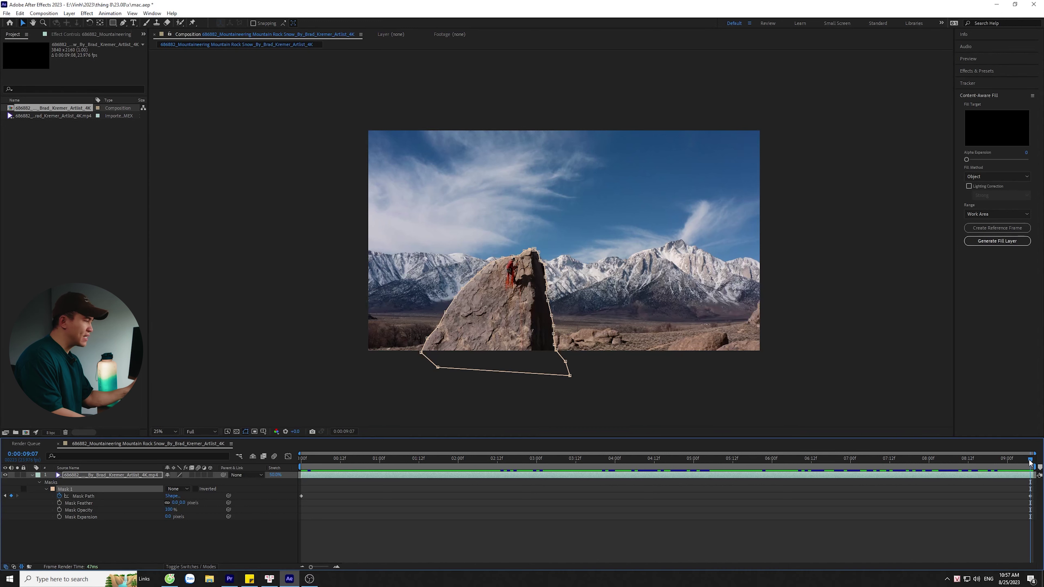
{"action": "left_click_drag", "start_coordinate": [1029, 461], "coordinate": [291, 439]}
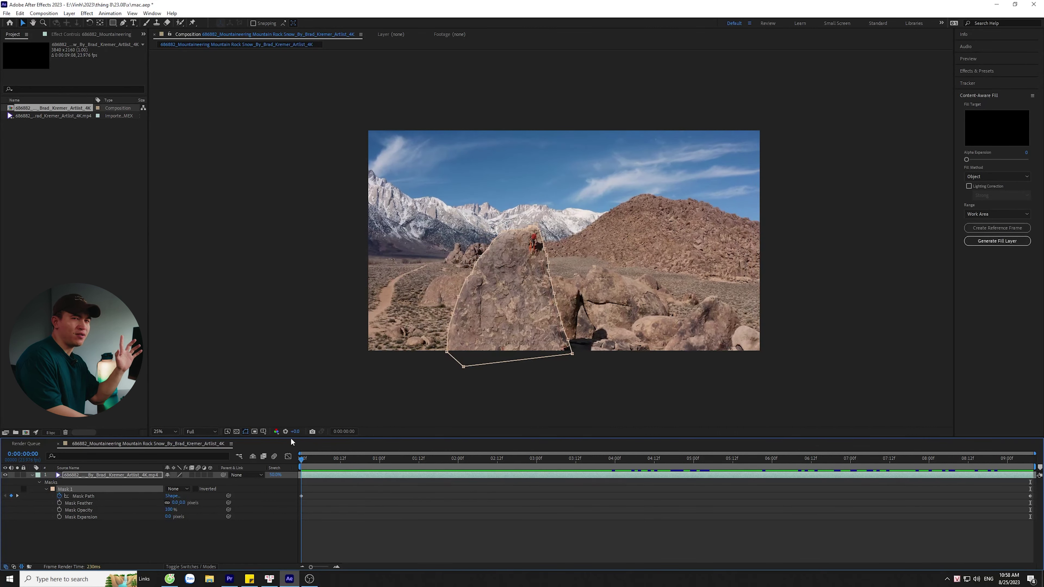
{"action": "left_click_drag", "start_coordinate": [294, 438], "coordinate": [630, 482]}
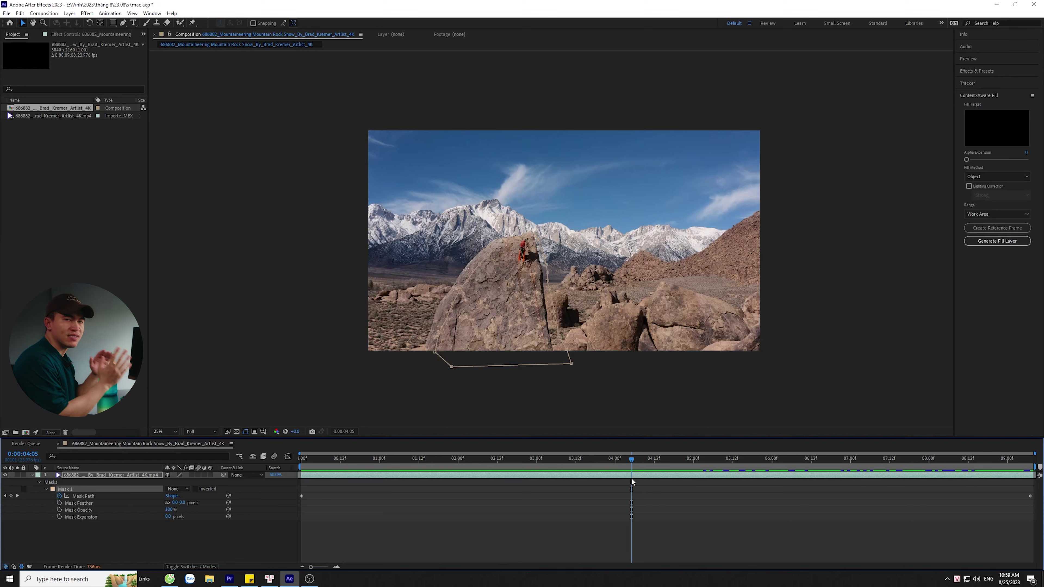
At 0:00:04:01, select the whole Mask Path and shift it up and left toward the rock's outline.
{"action": "left_click", "coordinate": [618, 460]}
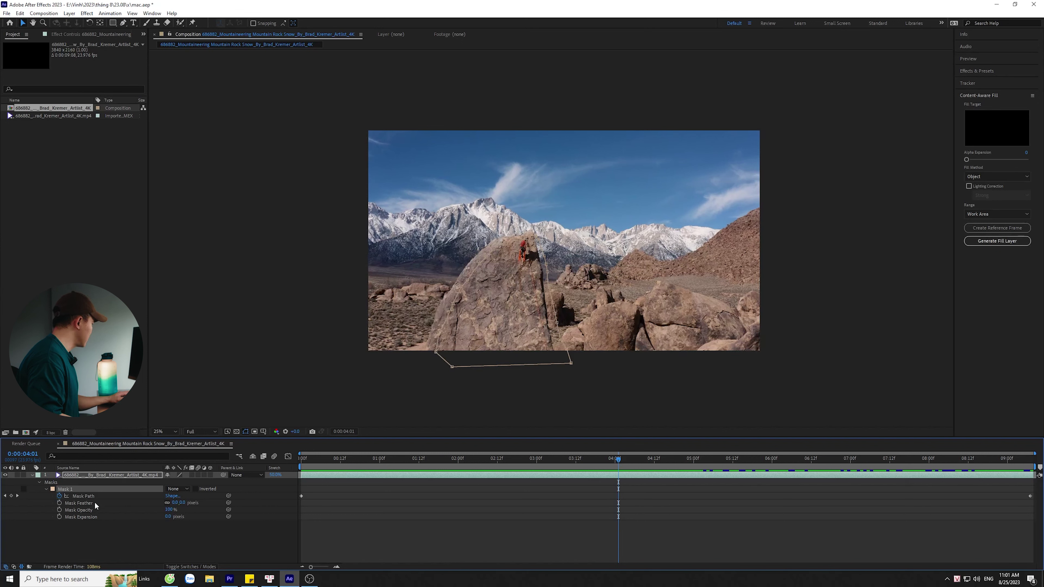
{"action": "left_click", "coordinate": [82, 498]}
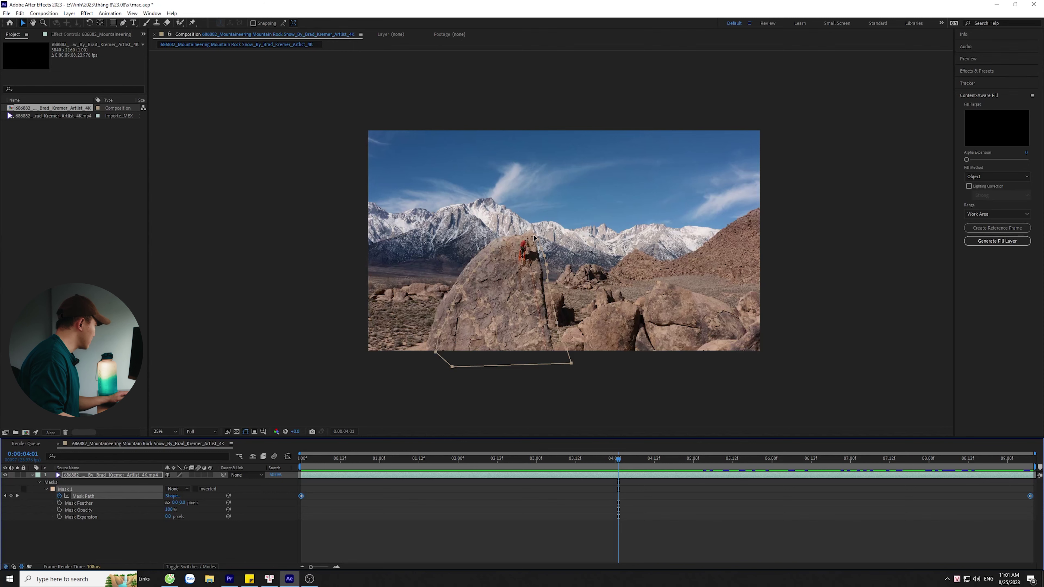
{"action": "left_click_drag", "start_coordinate": [535, 237], "coordinate": [530, 233]}
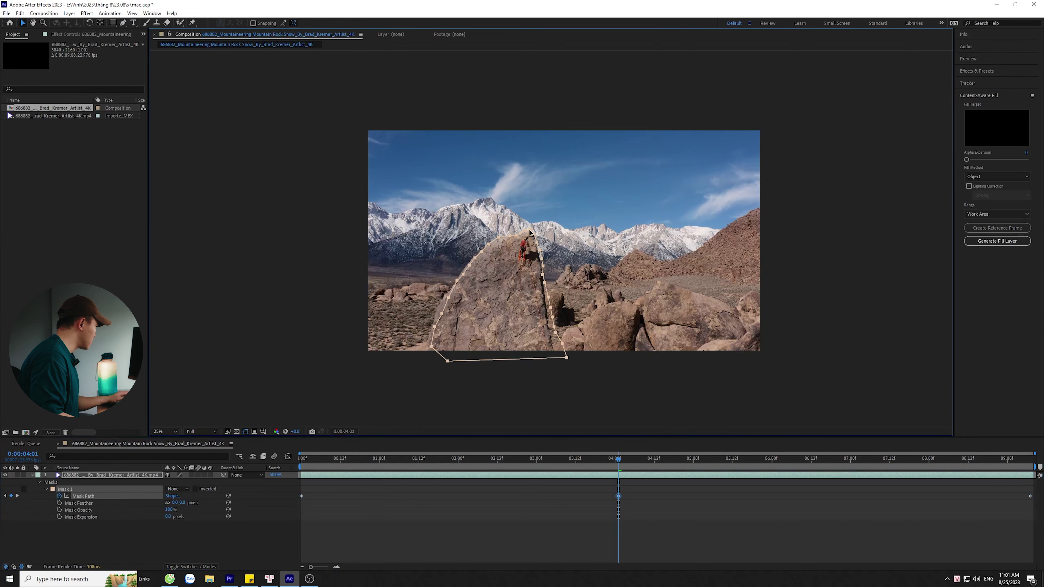
Fit the mask points at the rock's peak and along its left slope to the edge at 0:00:04:01.
{"action": "scroll", "coordinate": [530, 232], "scroll_direction": "up", "scroll_amount": 2}
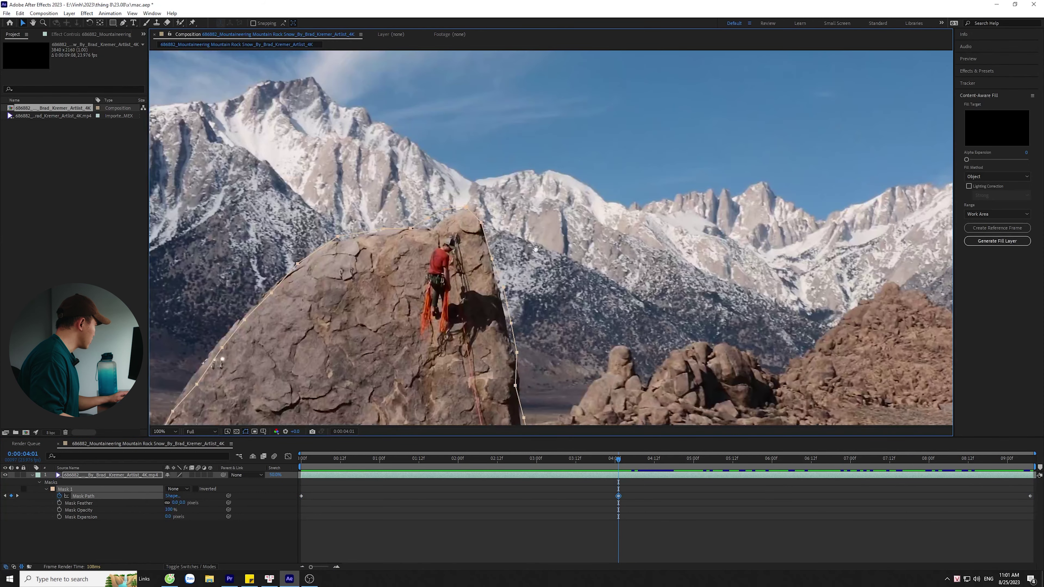
{"action": "scroll", "coordinate": [622, 164], "scroll_direction": "up", "scroll_amount": 2}
{"action": "left_click", "coordinate": [622, 164]}
{"action": "left_click_drag", "start_coordinate": [612, 132], "coordinate": [621, 139]}
{"action": "left_click_drag", "start_coordinate": [417, 219], "coordinate": [414, 219]}
{"action": "left_click_drag", "start_coordinate": [368, 274], "coordinate": [359, 274]}
{"action": "mouse_move", "coordinate": [329, 391]}
{"action": "left_mouse_down"}
{"action": "mouse_move", "coordinate": [658, 103]}
{"action": "mouse_move", "coordinate": [328, 370]}
{"action": "left_mouse_up"}
Pull the mask points down the rock's right side and lower corner onto its edge at 0:00:04:01.
{"action": "left_click_drag", "start_coordinate": [505, 173], "coordinate": [500, 171]}
{"action": "left_click_drag", "start_coordinate": [511, 203], "coordinate": [509, 203]}
{"action": "left_click_drag", "start_coordinate": [518, 268], "coordinate": [508, 263]}
{"action": "left_click_drag", "start_coordinate": [532, 327], "coordinate": [513, 326]}
{"action": "left_click_drag", "start_coordinate": [540, 368], "coordinate": [522, 371]}
{"action": "left_click_drag", "start_coordinate": [548, 406], "coordinate": [525, 417]}
{"action": "left_click_drag", "start_coordinate": [527, 412], "coordinate": [647, 169]}
{"action": "left_click_drag", "start_coordinate": [717, 331], "coordinate": [675, 333]}
{"action": "scroll", "coordinate": [675, 333], "scroll_direction": "down", "scroll_amount": 2}
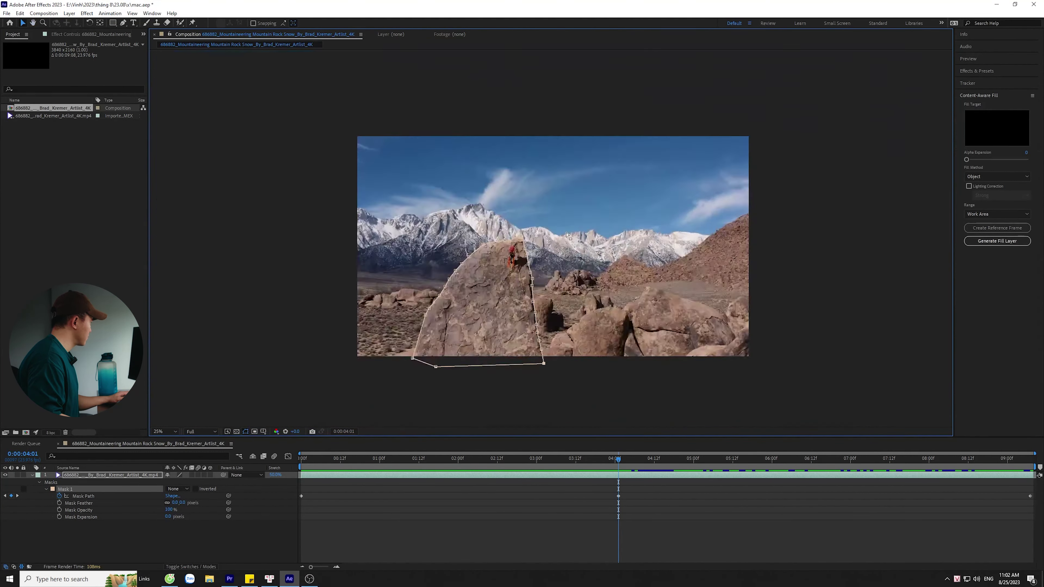
Scrub to the end of the clip and back to 0:00:04:01 to check how the mask follows the rock.
{"action": "left_click", "coordinate": [620, 455]}
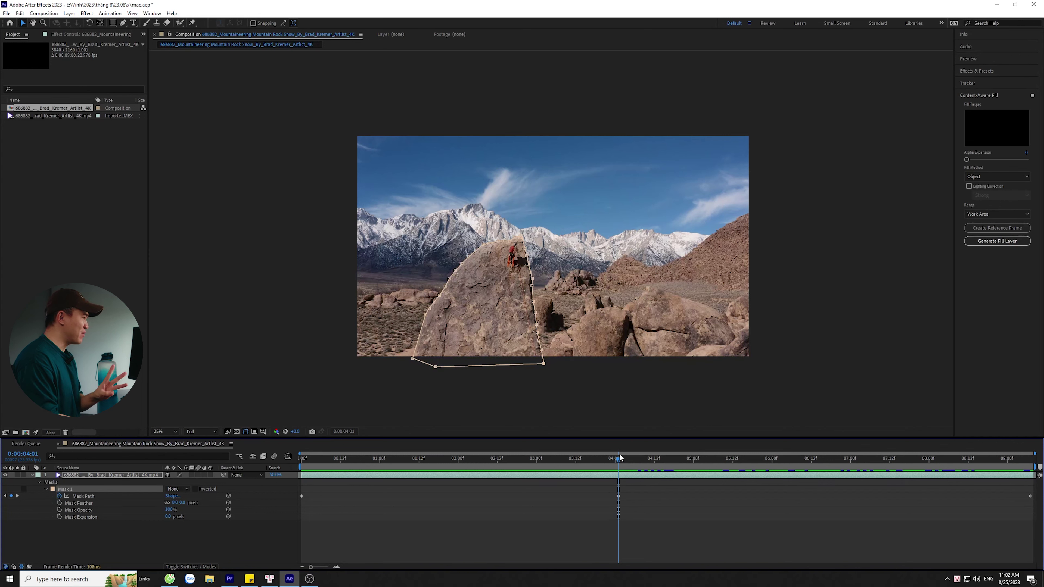
{"action": "left_click_drag", "start_coordinate": [619, 458], "coordinate": [1037, 454]}
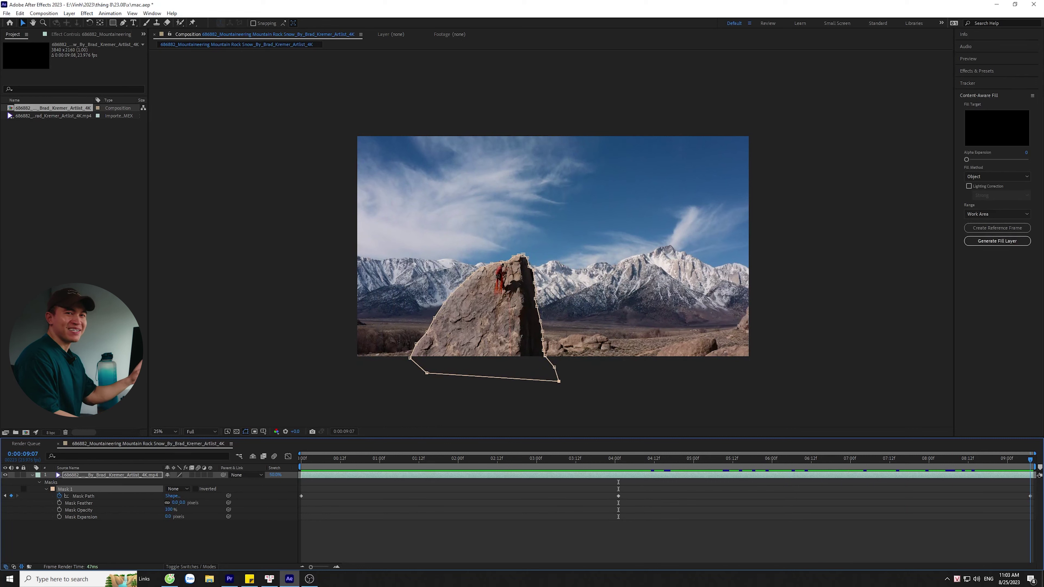
{"action": "left_click_drag", "start_coordinate": [1030, 457], "coordinate": [619, 510]}
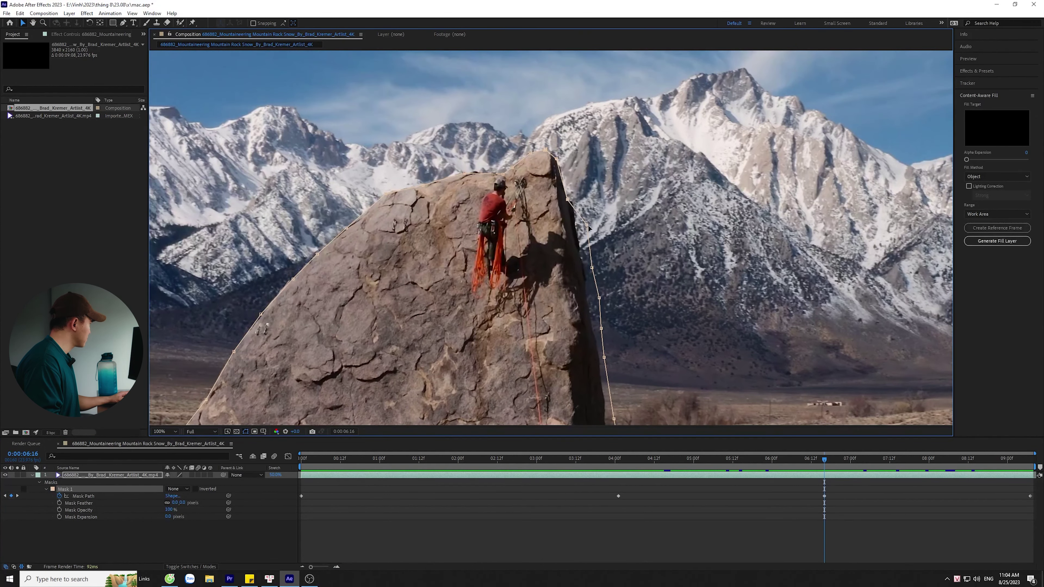
At 0:00:08:02, adjust the mask points along the rock's right edge to add a Mask Path keyframe.
{"action": "scroll", "coordinate": [588, 228], "scroll_direction": "down", "scroll_amount": 4}
{"action": "left_click", "coordinate": [942, 459]}
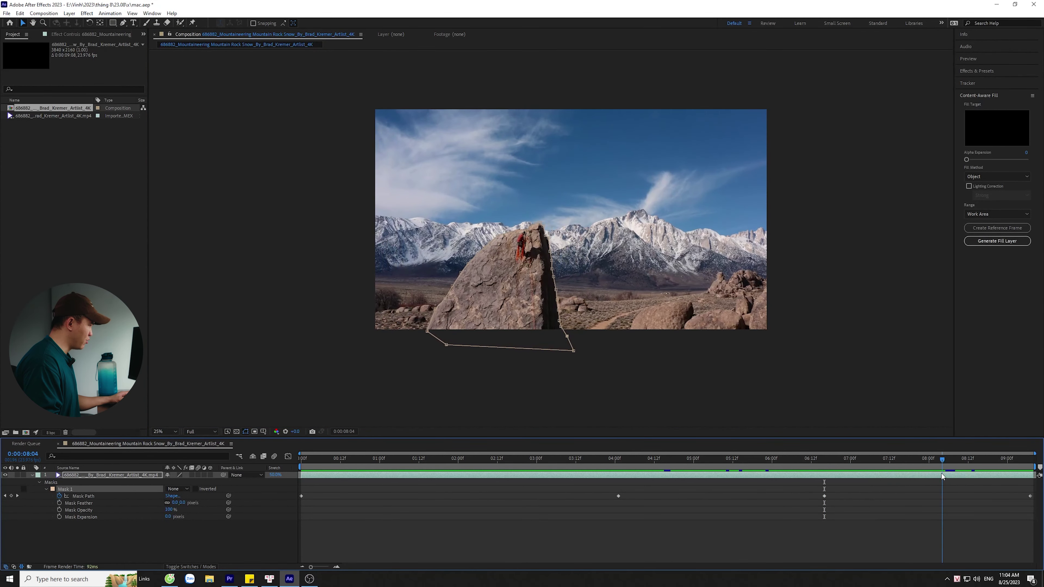
{"action": "scroll", "coordinate": [614, 255], "scroll_direction": "up", "scroll_amount": 2}
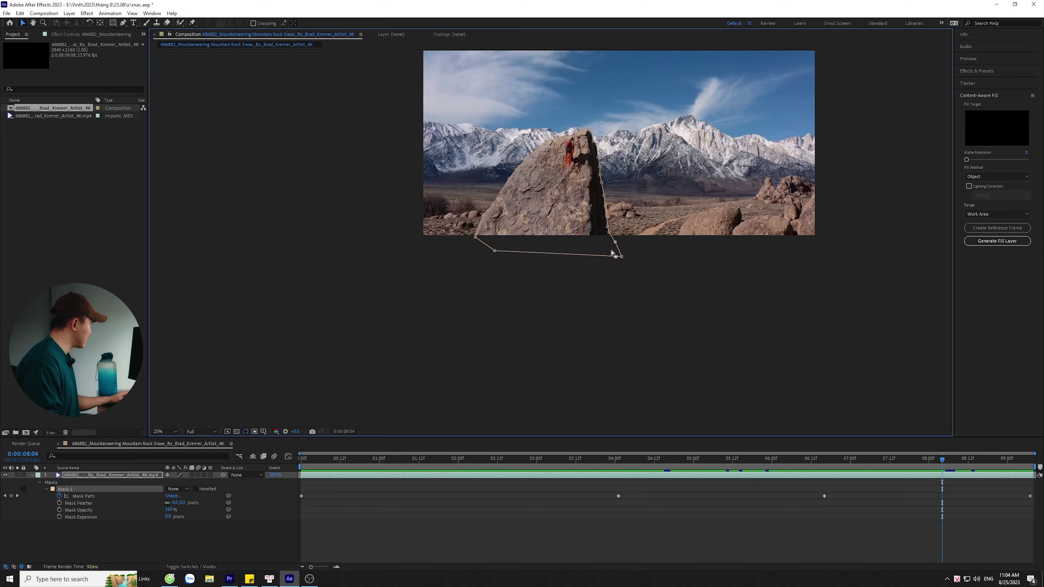
{"action": "left_click_drag", "start_coordinate": [646, 166], "coordinate": [621, 307]}
{"action": "scroll", "coordinate": [645, 281], "scroll_direction": "up", "scroll_amount": 1}
{"action": "scroll", "coordinate": [693, 237], "scroll_direction": "down", "scroll_amount": 1}
{"action": "left_click_drag", "start_coordinate": [694, 240], "coordinate": [697, 219]}
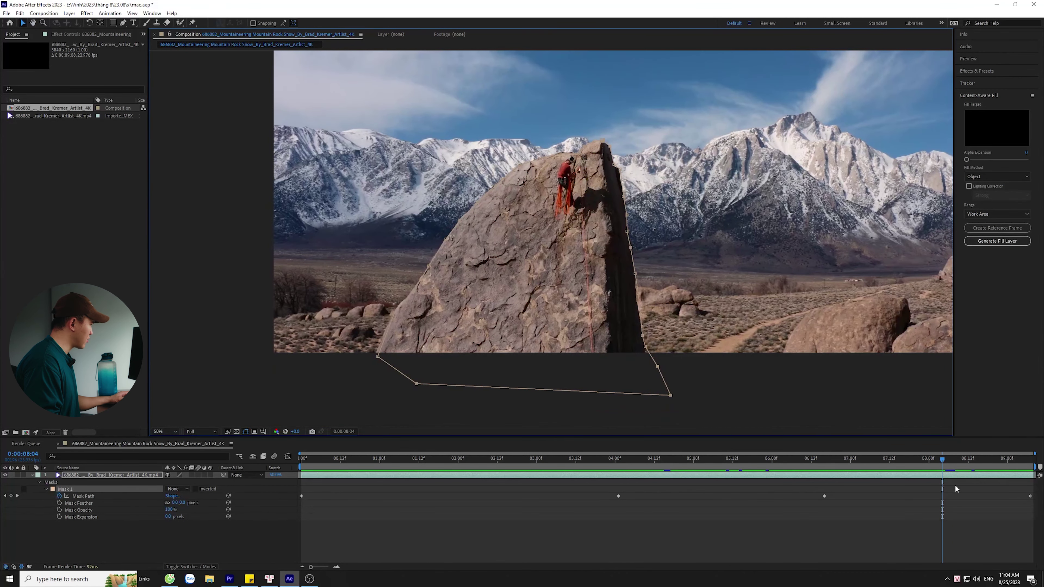
{"action": "left_click_drag", "start_coordinate": [945, 461], "coordinate": [936, 461]}
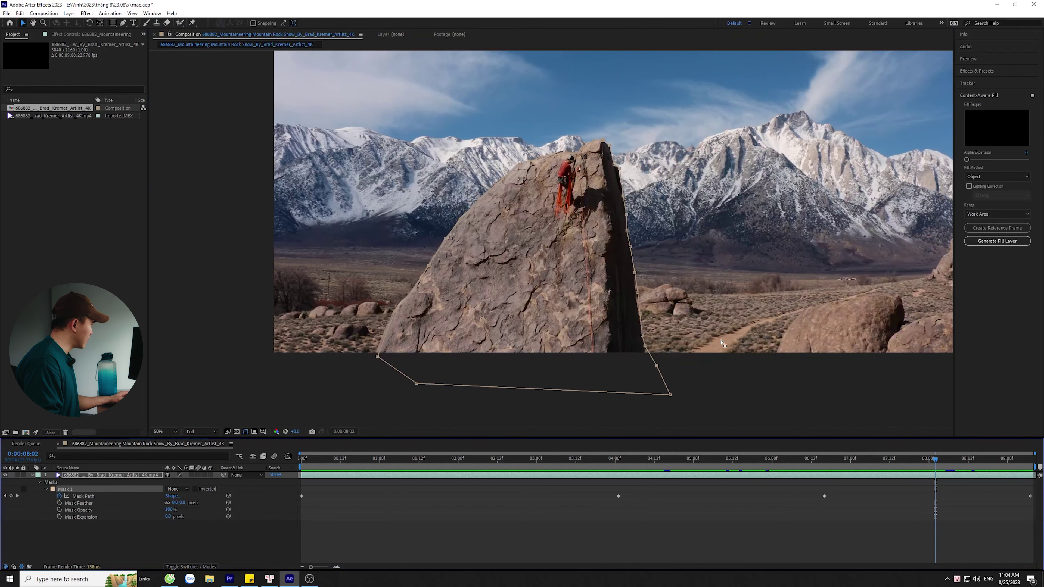
{"action": "scroll", "coordinate": [700, 320], "scroll_direction": "up", "scroll_amount": 1}
{"action": "left_click_drag", "start_coordinate": [757, 216], "coordinate": [713, 273]}
{"action": "left_click_drag", "start_coordinate": [658, 249], "coordinate": [655, 249]}
{"action": "left_click_drag", "start_coordinate": [657, 350], "coordinate": [705, 189]}
{"action": "left_click_drag", "start_coordinate": [727, 245], "coordinate": [724, 247]}
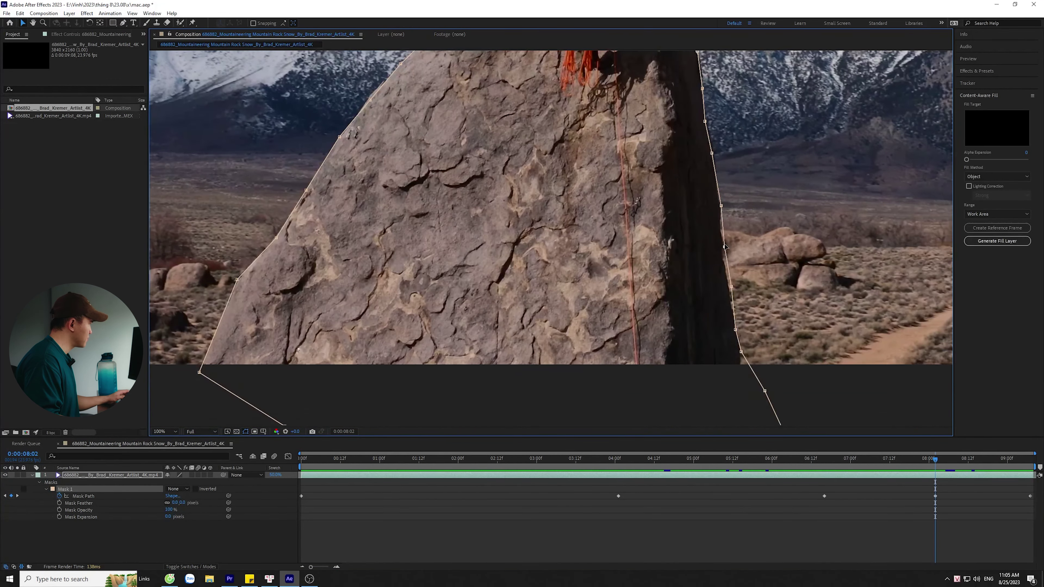
Refit the mask points to the rock's edge at a frame shortly after the five-second mark.
{"action": "key", "text": "comma"}
{"action": "left_click_drag", "start_coordinate": [936, 471], "coordinate": [720, 482]}
{"action": "key", "text": "period"}
{"action": "left_click_drag", "start_coordinate": [719, 260], "coordinate": [700, 236]}
{"action": "left_click_drag", "start_coordinate": [642, 115], "coordinate": [640, 231]}
{"action": "left_click_drag", "start_coordinate": [575, 362], "coordinate": [662, 116]}
{"action": "left_click_drag", "start_coordinate": [576, 143], "coordinate": [748, 367]}
Move through the keyframed stretch of the clip to check the mask against the whole rock.
{"action": "left_click_drag", "start_coordinate": [719, 460], "coordinate": [684, 467]}
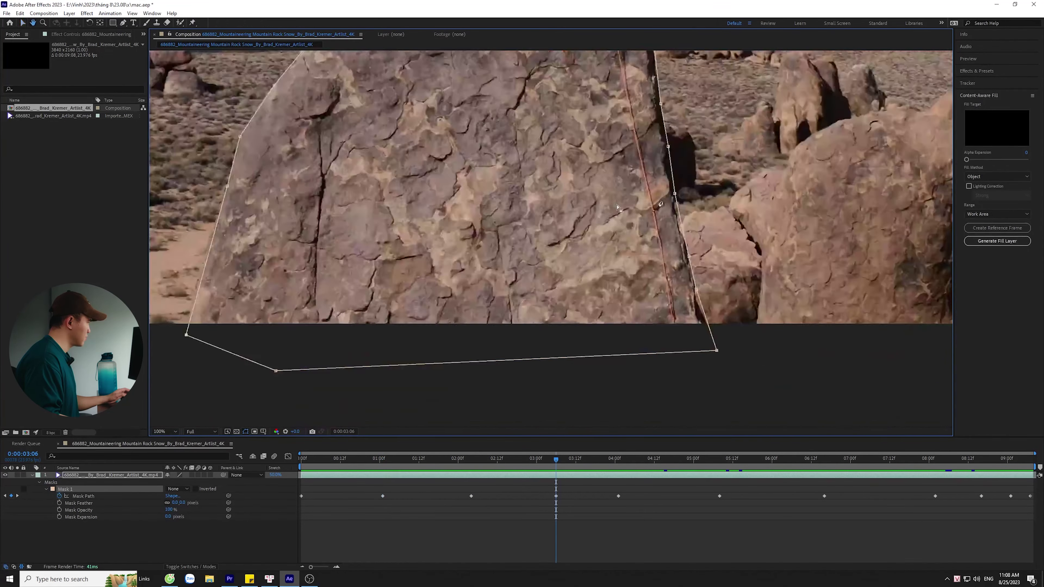
{"action": "scroll", "coordinate": [572, 335], "scroll_direction": "down", "scroll_amount": 4}
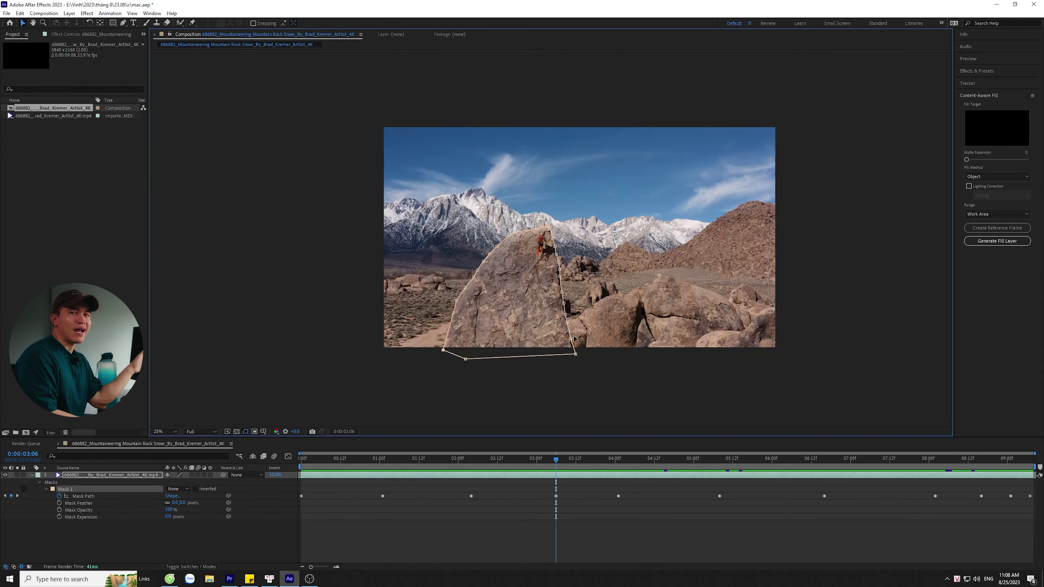
{"action": "key", "text": "End"}
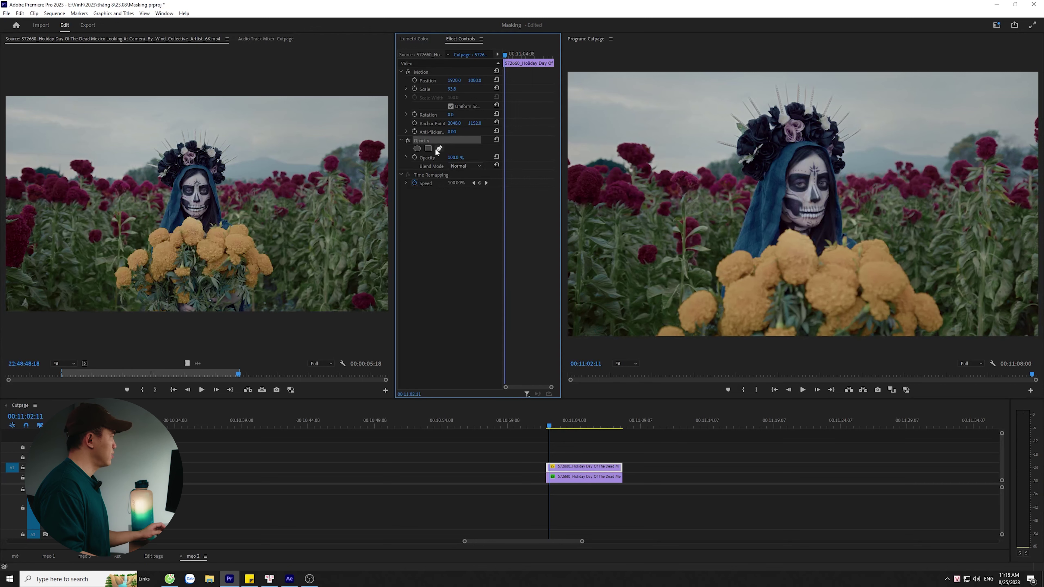
In Premiere Pro, draw a closed freehand opacity mask around the woman's painted face on the upper clip.
{"action": "left_click", "coordinate": [439, 149]}
{"action": "left_click", "coordinate": [802, 226]}
{"action": "left_click", "coordinate": [786, 215]}
{"action": "left_click", "coordinate": [785, 189]}
{"action": "left_click", "coordinate": [789, 174]}
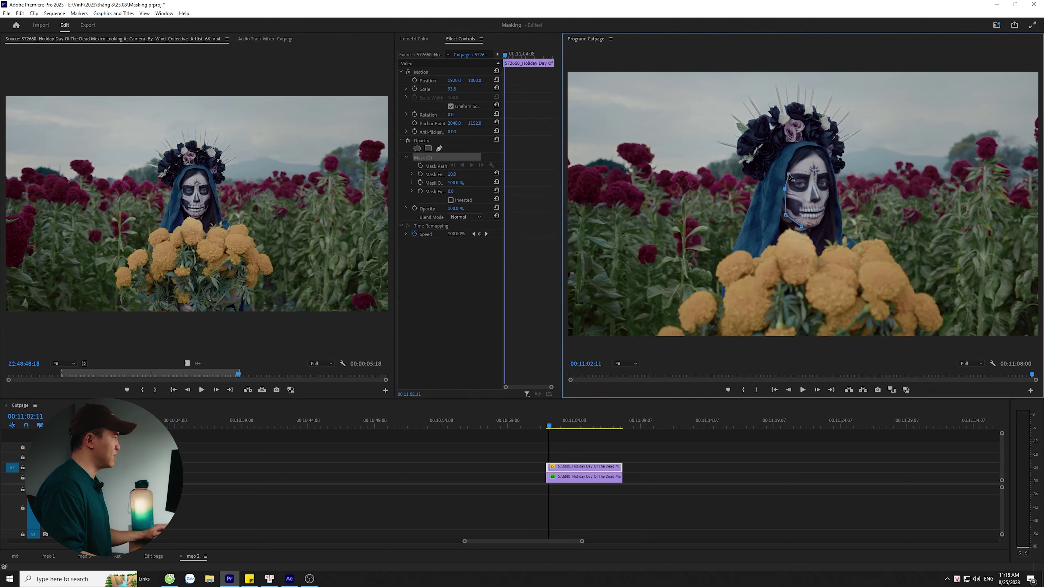
{"action": "left_click", "coordinate": [811, 155]}
{"action": "left_click", "coordinate": [830, 179]}
{"action": "left_click", "coordinate": [828, 204]}
{"action": "left_click", "coordinate": [824, 223]}
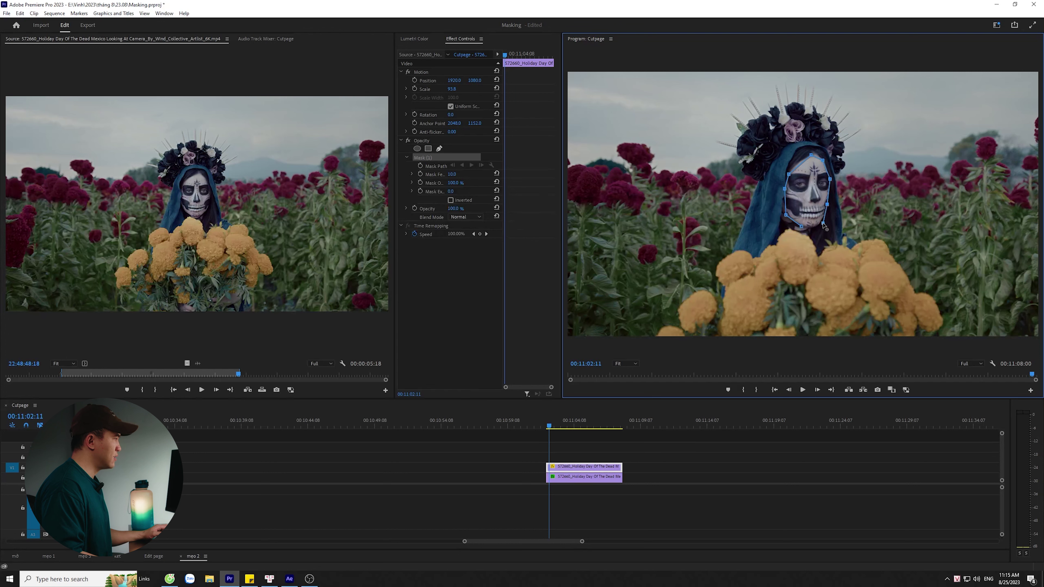
{"action": "left_click", "coordinate": [814, 229]}
{"action": "left_click", "coordinate": [801, 226]}
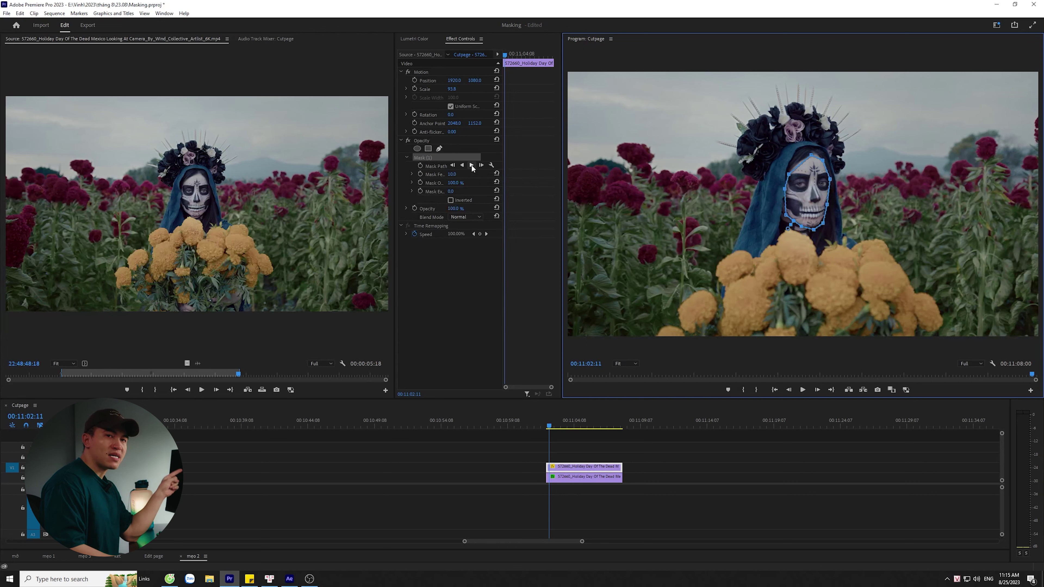
Keep the Position, Scale & Rotation tracking method and track the face mask forward through the clip.
{"action": "left_click", "coordinate": [491, 165]}
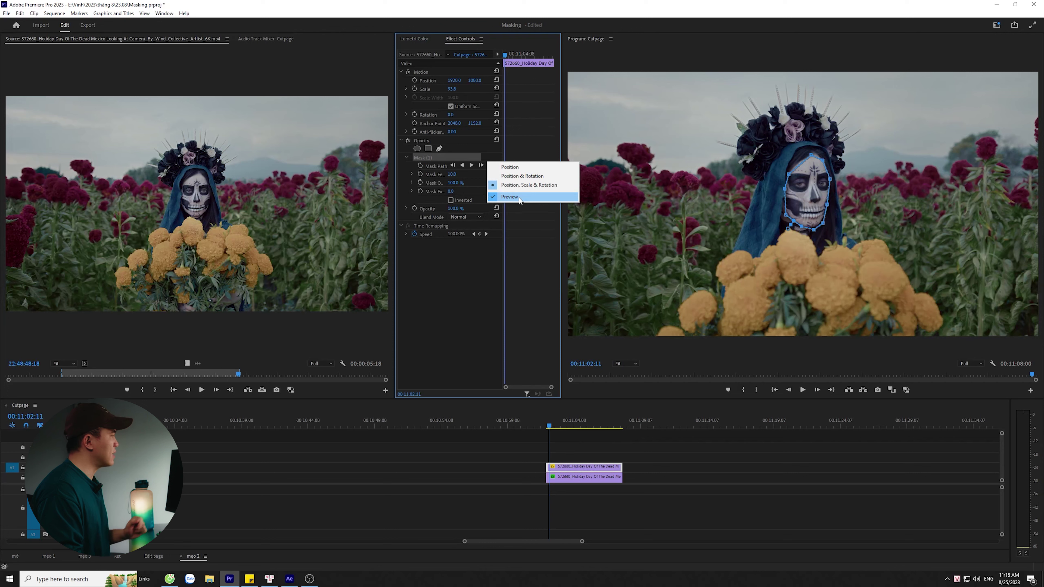
{"action": "left_click", "coordinate": [440, 302]}
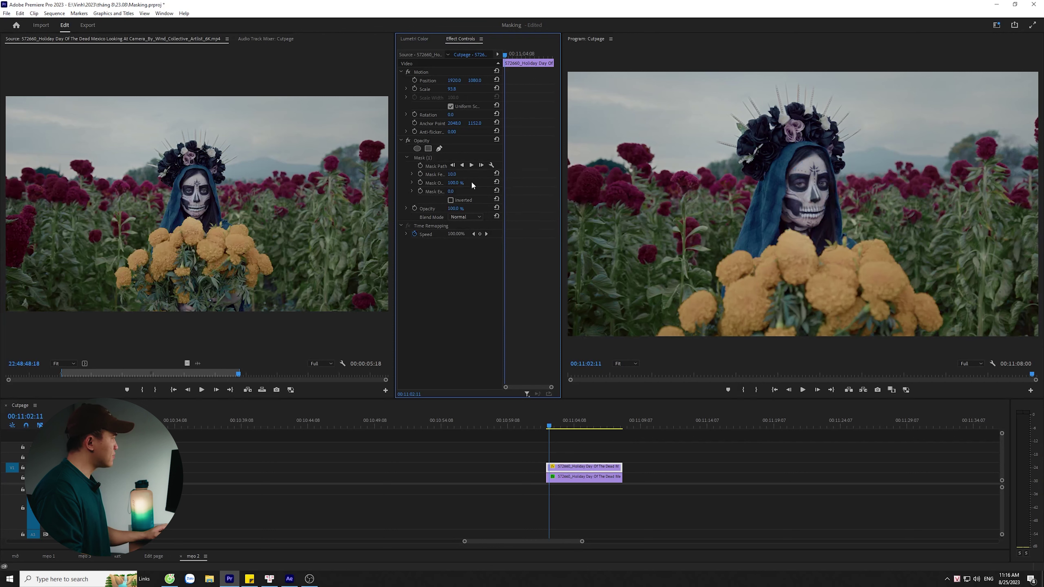
{"action": "left_click", "coordinate": [474, 165]}
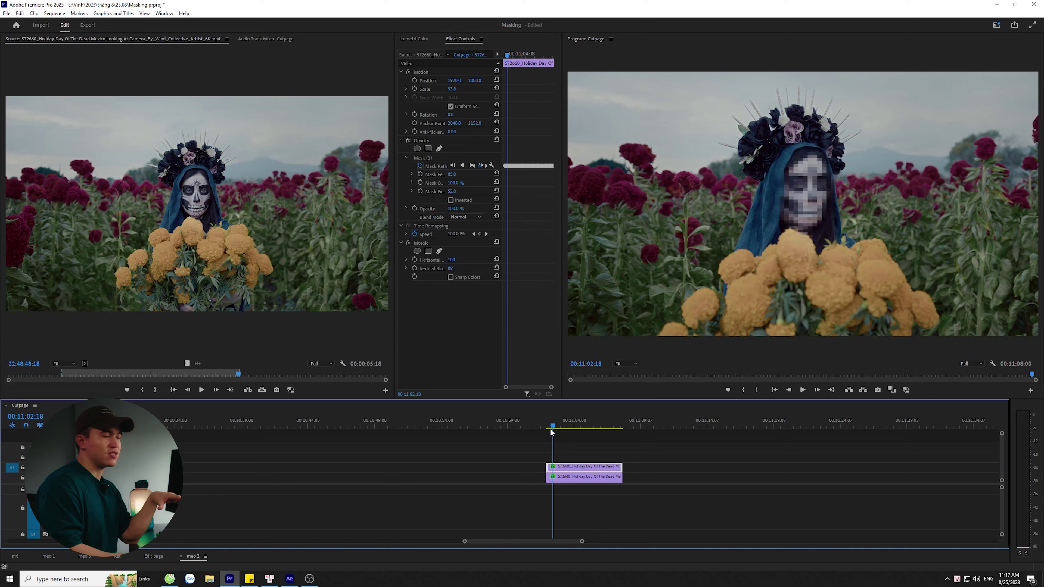
Play back the clip to check the mosaic over the woman's face.
{"action": "key", "text": "space"}
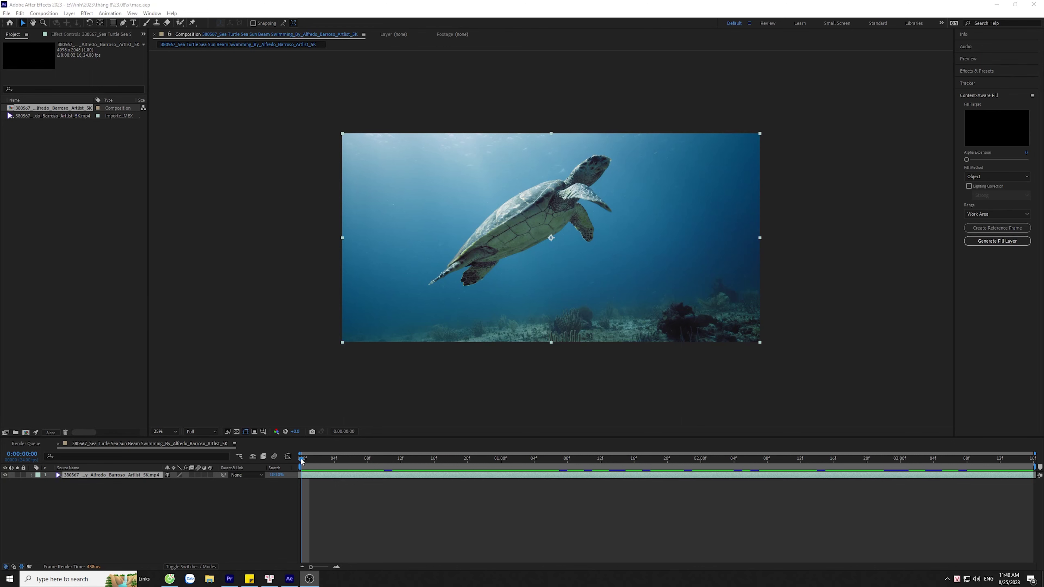
In After Effects, start a Pen tool mask on the turtle clip, tracing the lower edge of the front flipper.
{"action": "left_click", "coordinate": [123, 22]}
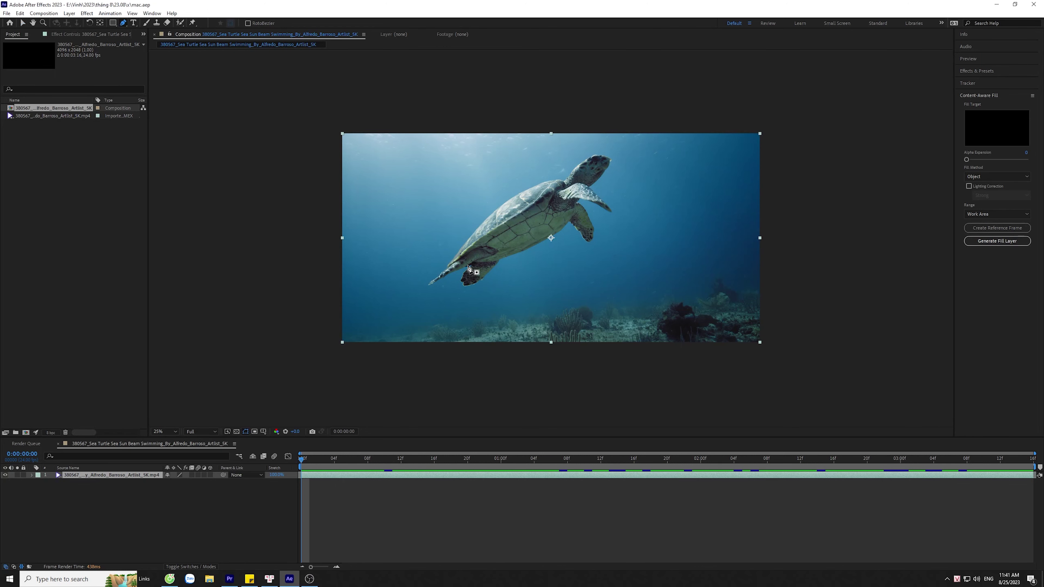
{"action": "key", "text": "period"}
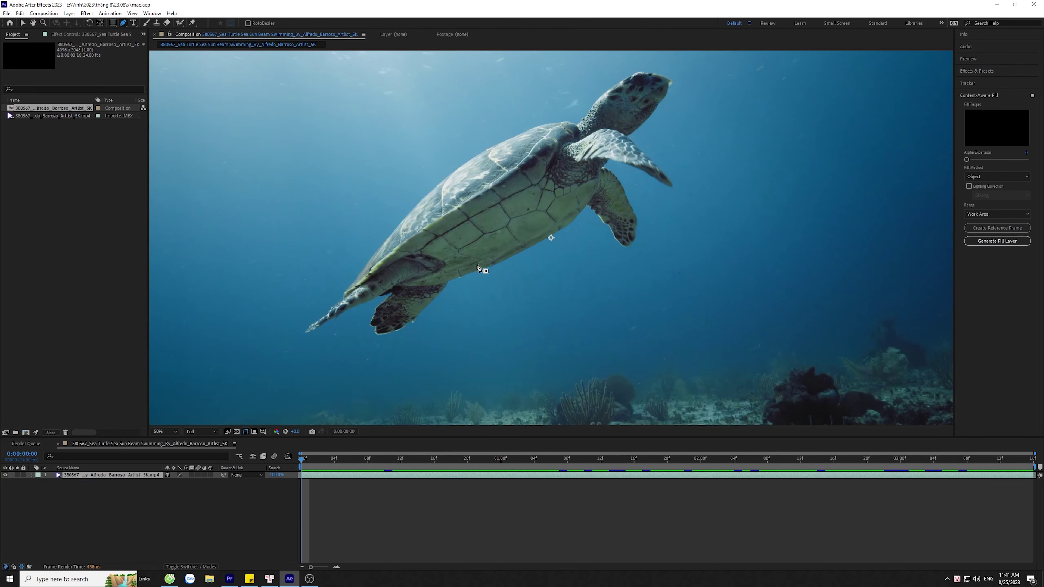
{"action": "left_click", "coordinate": [587, 205]}
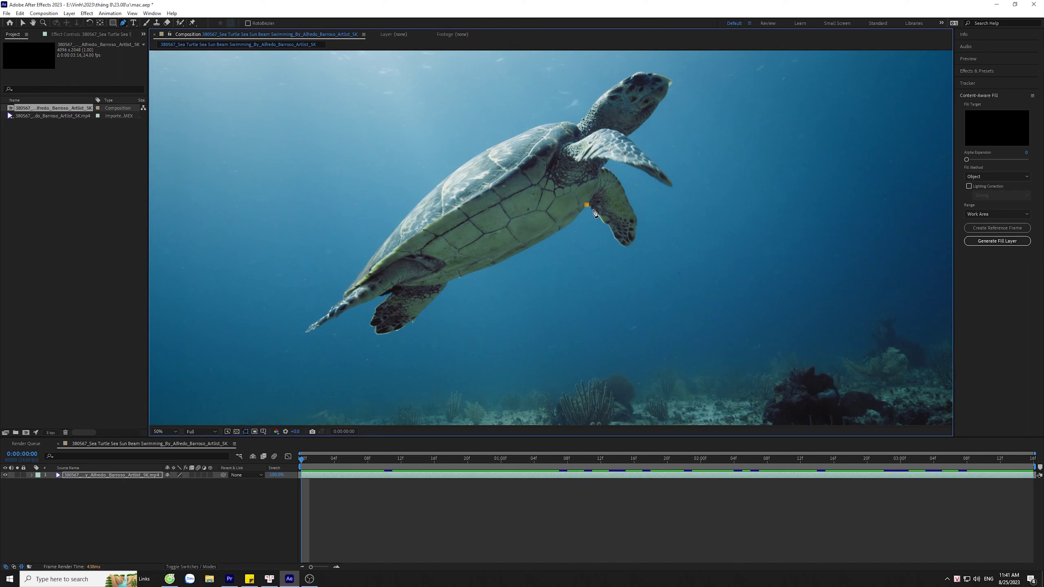
{"action": "left_click", "coordinate": [599, 217]}
{"action": "left_click", "coordinate": [604, 223]}
{"action": "left_click", "coordinate": [608, 225]}
{"action": "left_click", "coordinate": [614, 236]}
{"action": "left_click", "coordinate": [619, 242]}
{"action": "left_click", "coordinate": [625, 247]}
{"action": "left_click", "coordinate": [631, 244]}
{"action": "left_click", "coordinate": [636, 238]}
Trace the turtle's shell, tail, rear flipper and belly, close the mask and reveal its Mask Path property.
{"action": "left_click", "coordinate": [567, 122]}
{"action": "left_click", "coordinate": [474, 156]}
{"action": "left_click", "coordinate": [366, 264]}
{"action": "left_click", "coordinate": [314, 323]}
{"action": "left_click", "coordinate": [366, 302]}
{"action": "left_click", "coordinate": [377, 334]}
{"action": "left_click", "coordinate": [487, 268]}
{"action": "left_click", "coordinate": [587, 204]}
{"action": "key", "text": "m"}
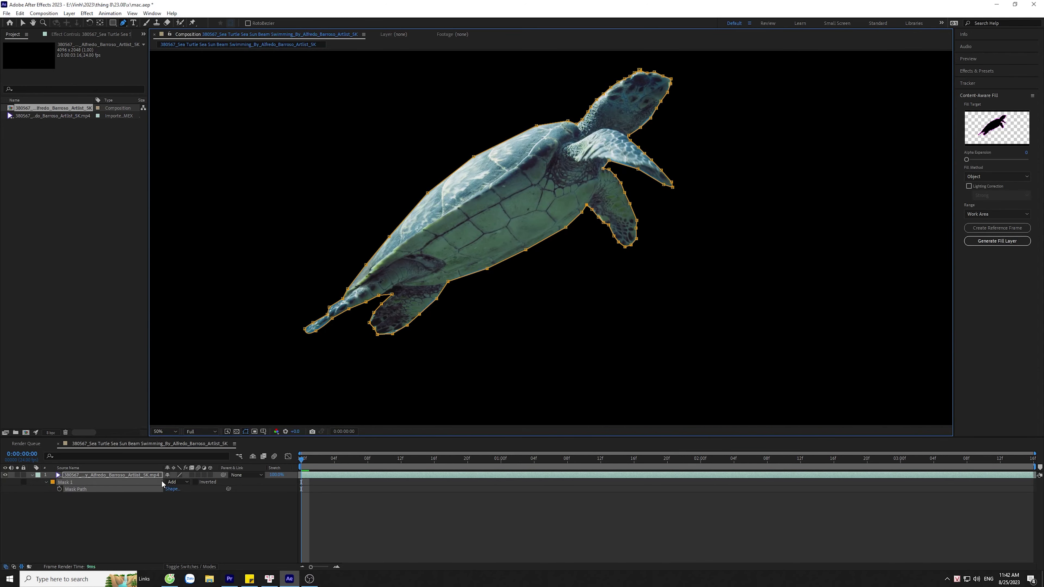
Set Mask 1's mode to None and add a Mask Path keyframe at the clip's first frame.
{"action": "left_click", "coordinate": [176, 482]}
{"action": "left_click", "coordinate": [181, 490]}
{"action": "scroll", "coordinate": [555, 272], "scroll_direction": "down", "scroll_amount": 2}
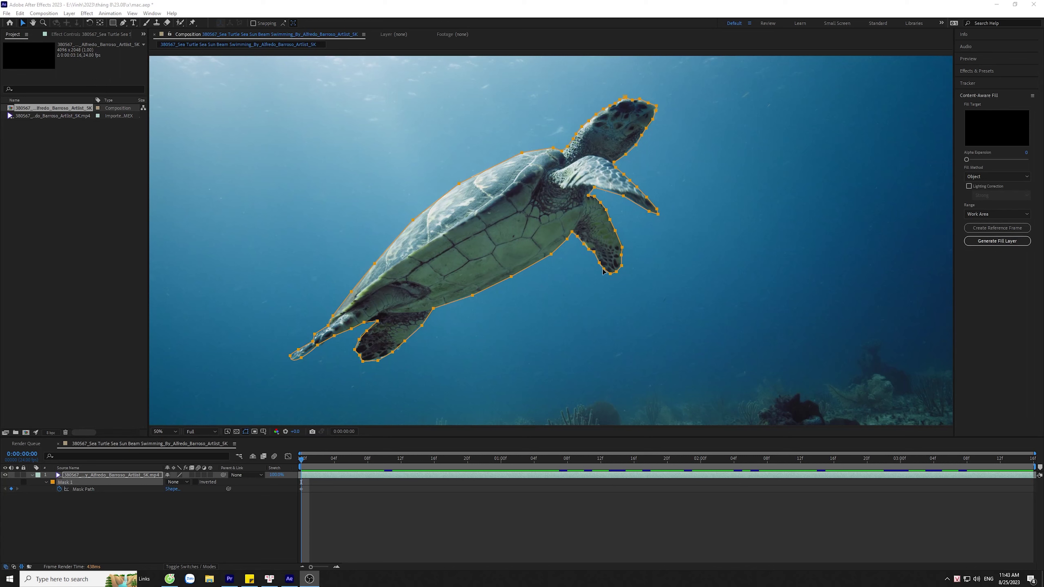
Advance one frame and reposition the mask points at the tip of the turtle's raised front flipper to match its outline.
{"action": "left_click", "coordinate": [594, 197], "text": "ctrl"}
{"action": "key", "text": "Page_Down"}
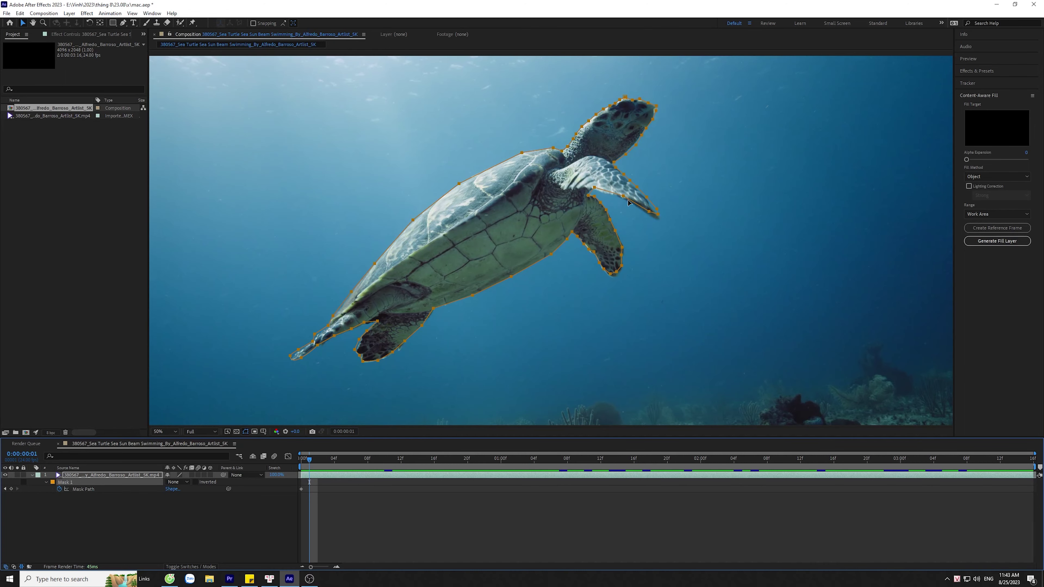
{"action": "left_click", "coordinate": [615, 204]}
{"action": "left_click", "coordinate": [624, 197]}
{"action": "left_click_drag", "start_coordinate": [624, 196], "coordinate": [659, 221]}
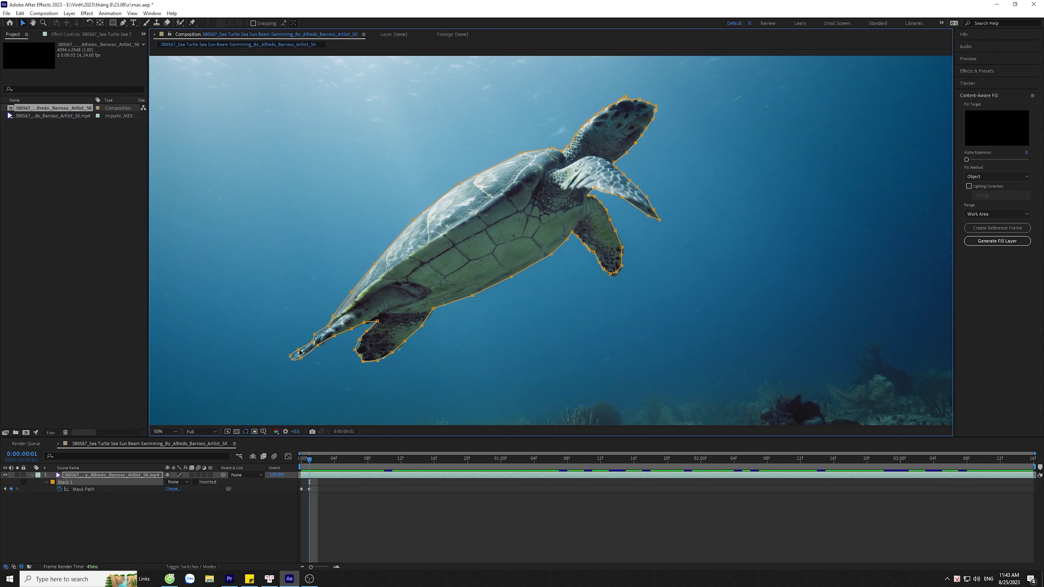
At 0:00:01:01, move the whole mask down onto the turtle and fit its lower points to the belly edge.
{"action": "left_click_drag", "start_coordinate": [310, 469], "coordinate": [510, 473]}
{"action": "left_click_drag", "start_coordinate": [756, 86], "coordinate": [263, 429]}
{"action": "left_click_drag", "start_coordinate": [656, 58], "coordinate": [655, 121]}
{"action": "left_click", "coordinate": [477, 290]}
{"action": "left_click_drag", "start_coordinate": [470, 311], "coordinate": [482, 329]}
{"action": "left_click_drag", "start_coordinate": [509, 291], "coordinate": [524, 305]}
{"action": "left_click_drag", "start_coordinate": [549, 269], "coordinate": [552, 284]}
Reshape the mask around the turtle's lowered front flipper, fitting points to its inner base, pointed tip and outer edge.
{"action": "mouse_move", "coordinate": [566, 254]}
{"action": "left_mouse_down"}
{"action": "mouse_move", "coordinate": [568, 271]}
{"action": "mouse_move", "coordinate": [581, 249]}
{"action": "left_mouse_up"}
{"action": "left_click_drag", "start_coordinate": [575, 251], "coordinate": [581, 255]}
{"action": "left_click_drag", "start_coordinate": [587, 264], "coordinate": [628, 349]}
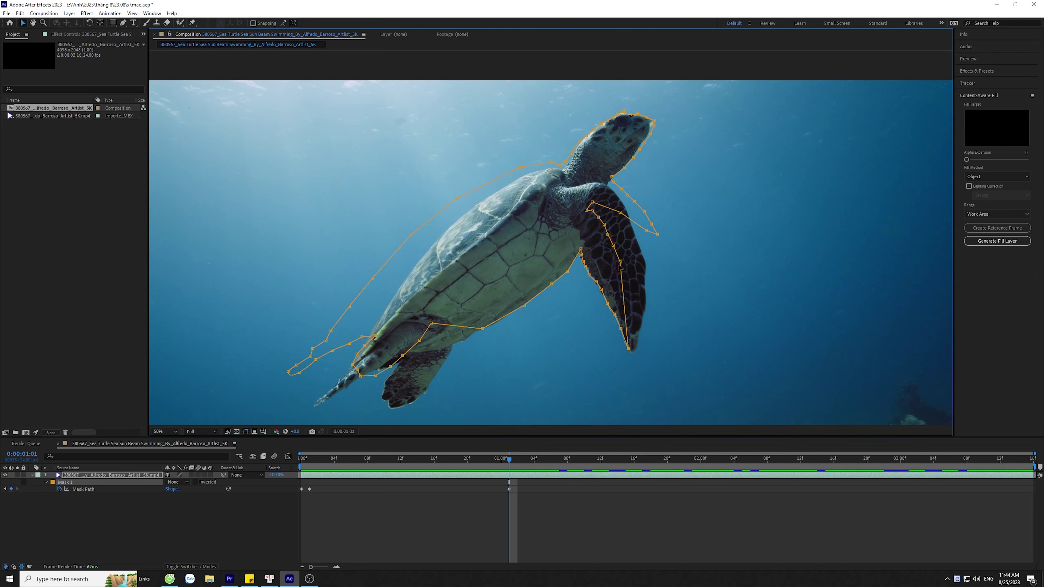
{"action": "left_click_drag", "start_coordinate": [620, 262], "coordinate": [634, 353]}
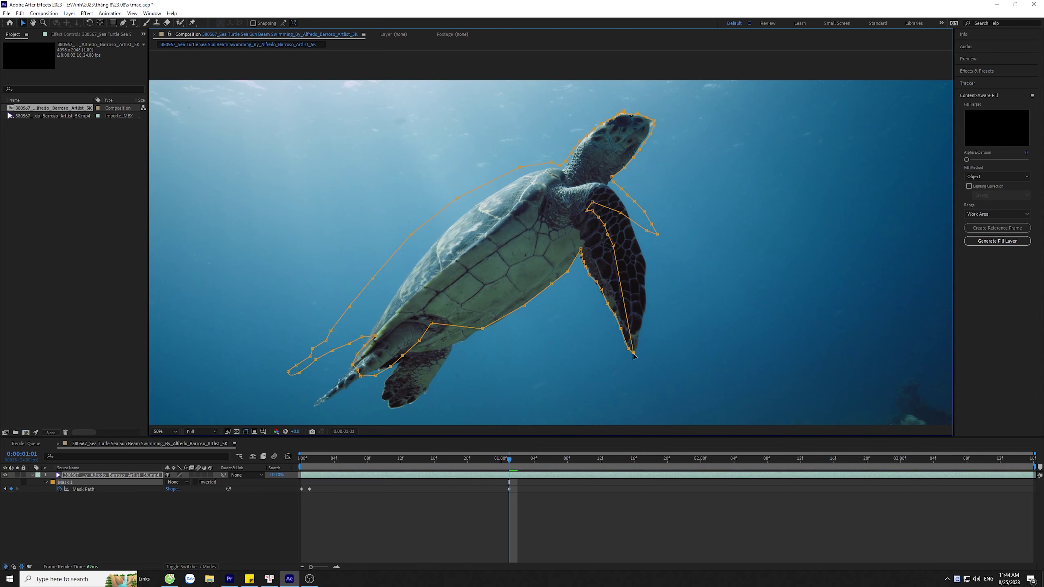
{"action": "left_click_drag", "start_coordinate": [620, 263], "coordinate": [646, 307]}
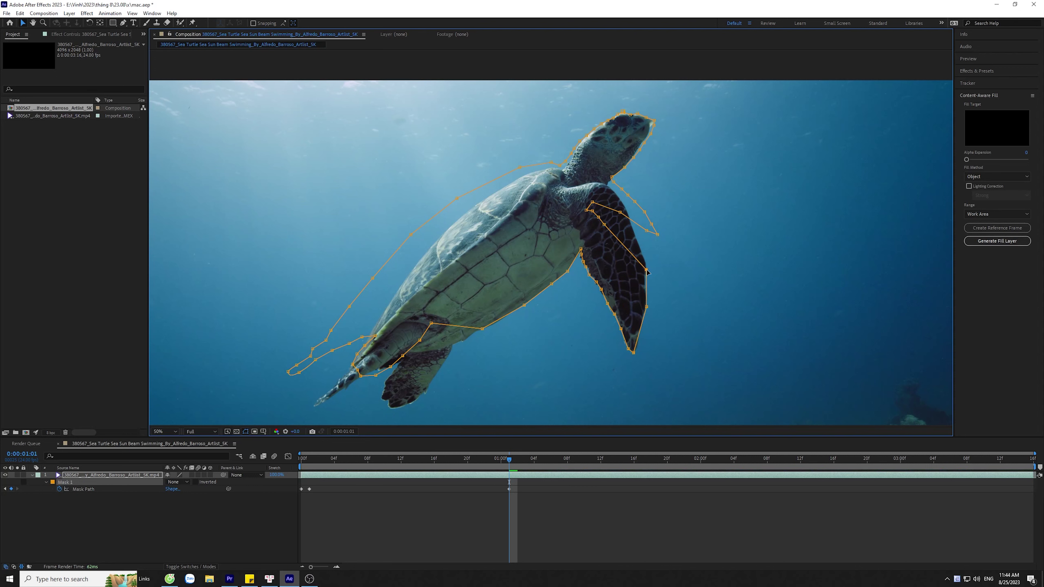